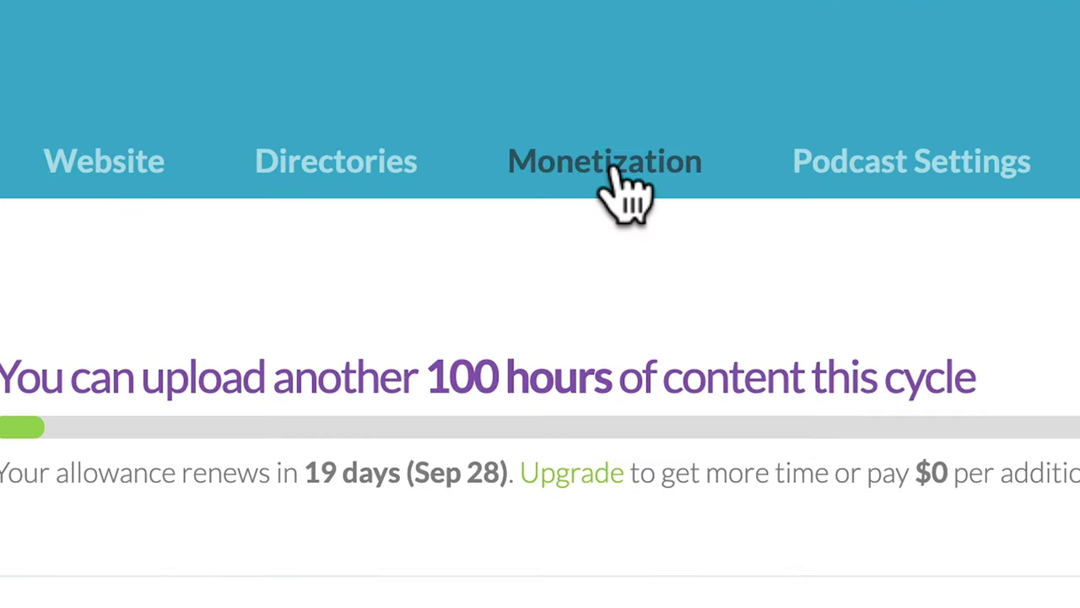
# - Show the Monetization Affiliate Marketplace with the Allswell, Buffy, Buzzsprout and Instacart payout cards
pyautogui.click(614, 169)
pyautogui.click(371, 253)
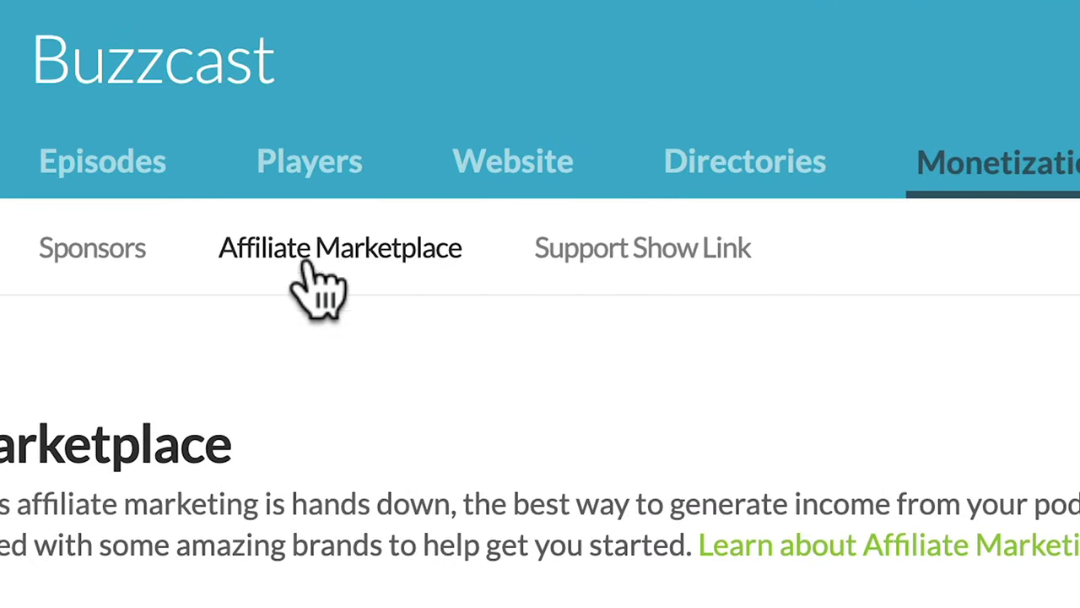
pyautogui.scroll(-2, 50, 290)
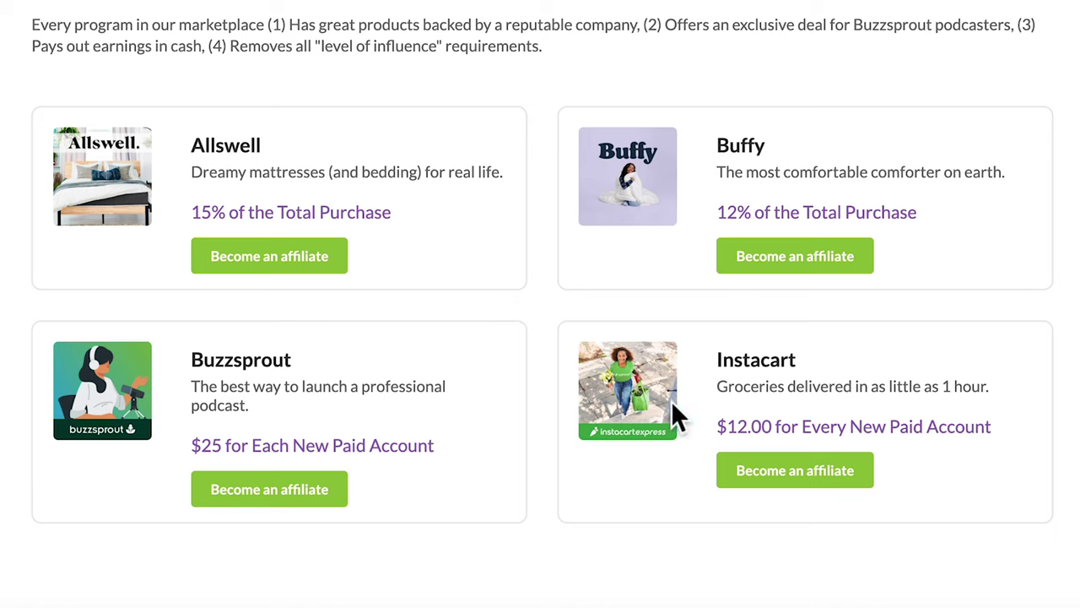
# - Review Instacart's affiliate page: $12.00 per new paid account, registration steps, example ad and talking points
pyautogui.click(784, 483)
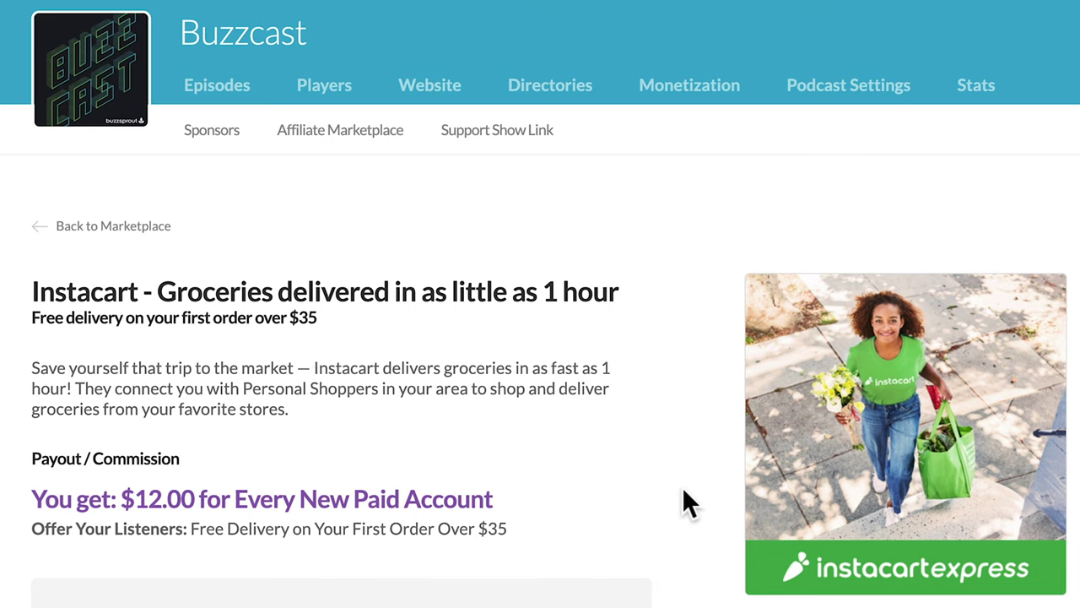
pyautogui.scroll(-3, 687, 489)
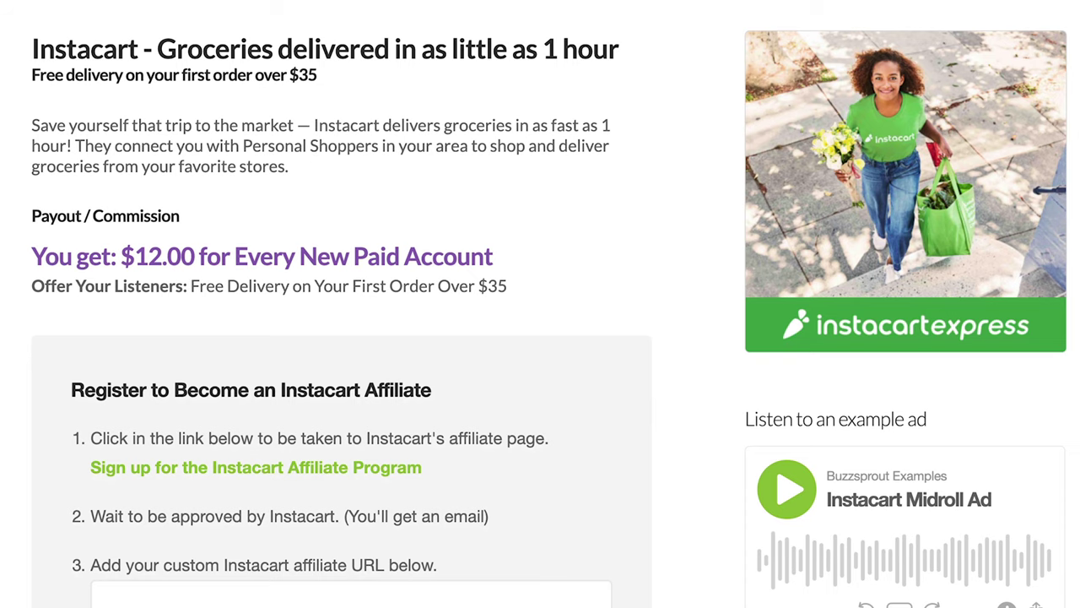
pyautogui.scroll(-5, 347, 190)
pyautogui.scroll(-3, 347, 304)
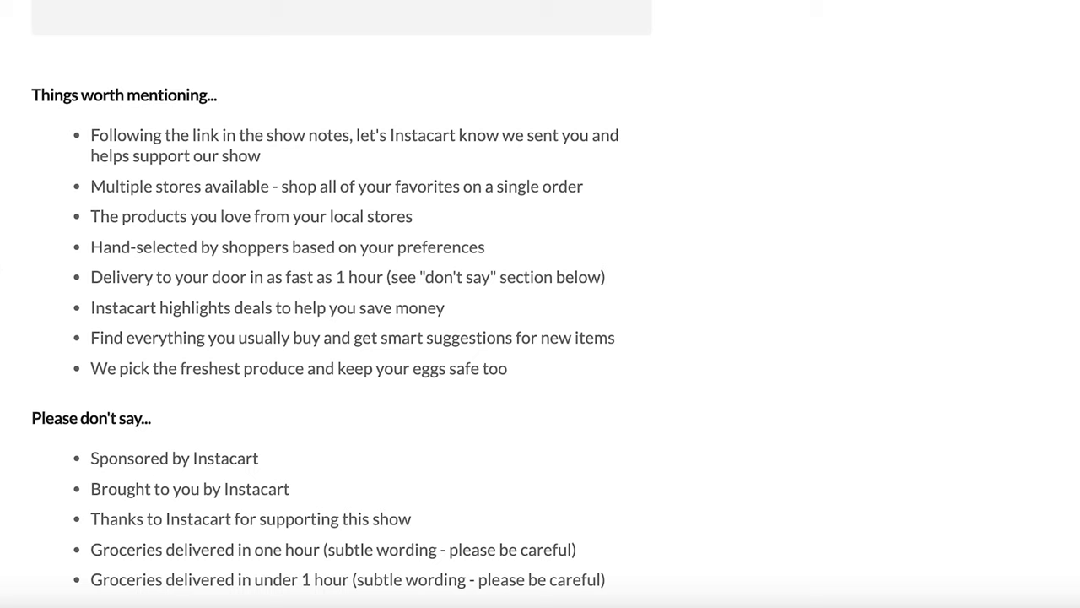
pyautogui.scroll(2, 25, 478)
pyautogui.scroll(4, 25, 477)
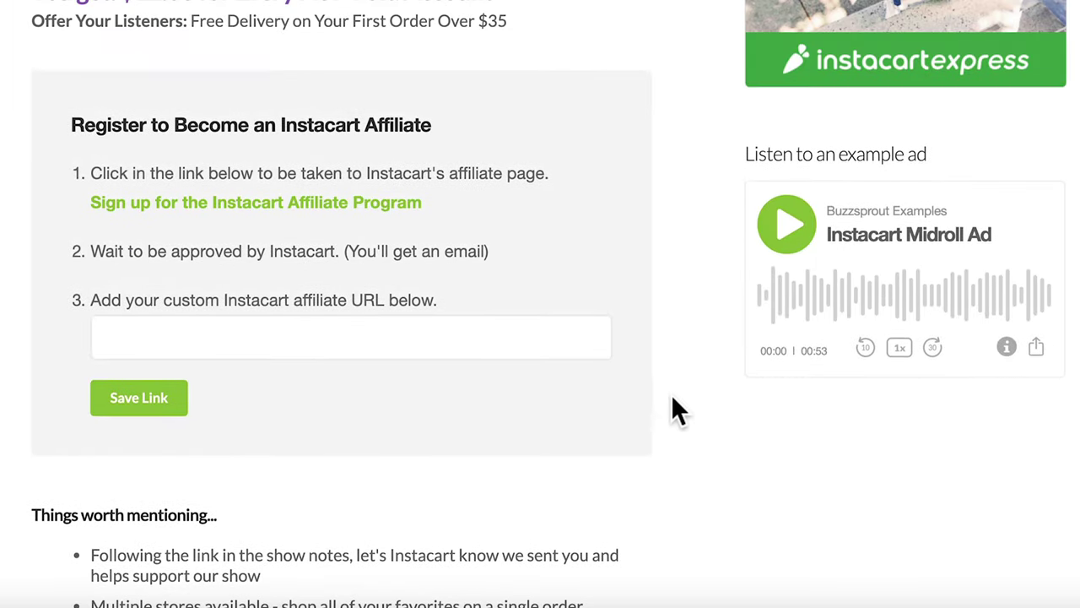
pyautogui.scroll(1, 670, 397)
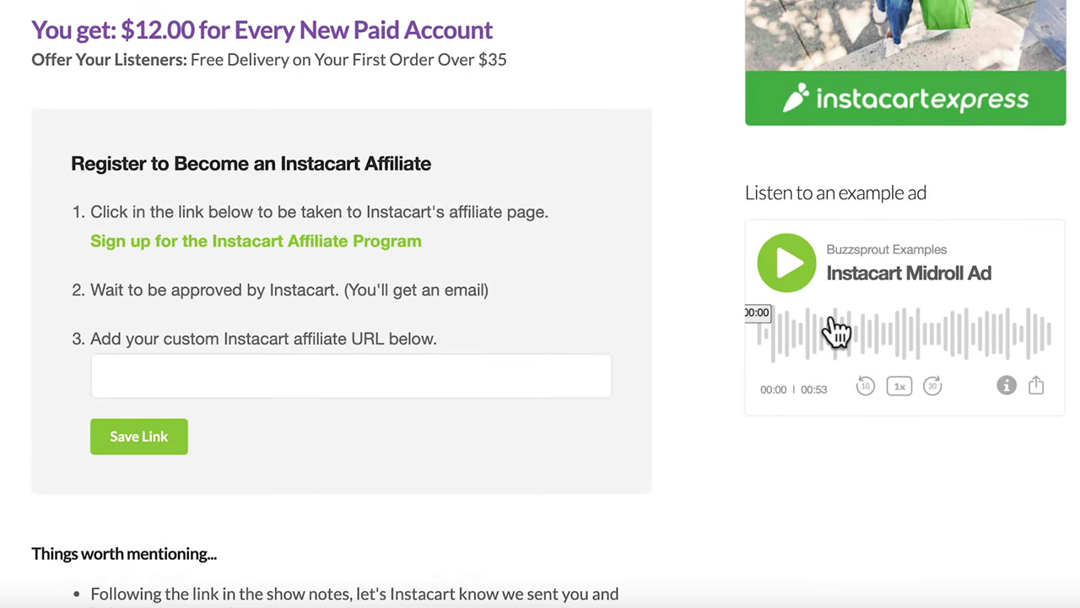
pyautogui.scroll(-1, 709, 327)
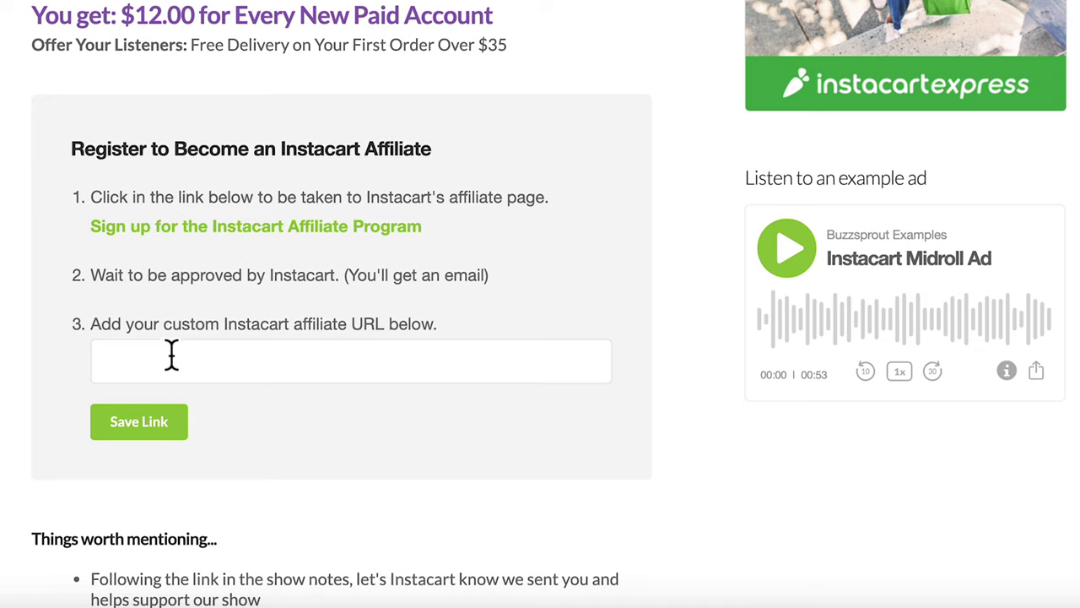
pyautogui.scroll(5, 172, 355)
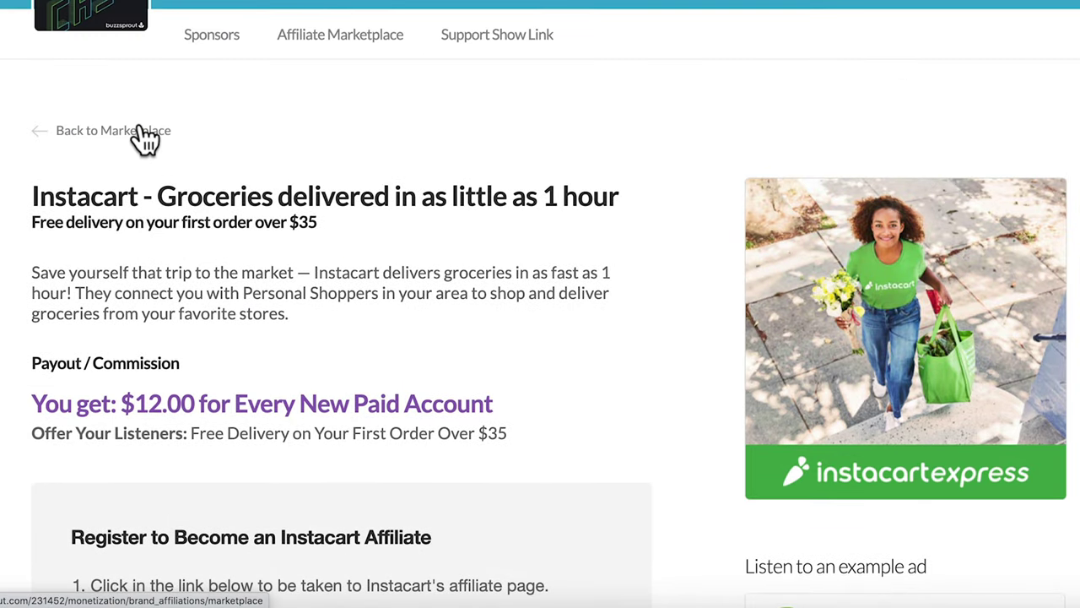
# - Review Buzzsprout's affiliate offer: $25 per paid signup, $20 Amazon gift card, affiliate URL and Activate form
pyautogui.click(144, 137)
pyautogui.scroll(-5, 7, 345)
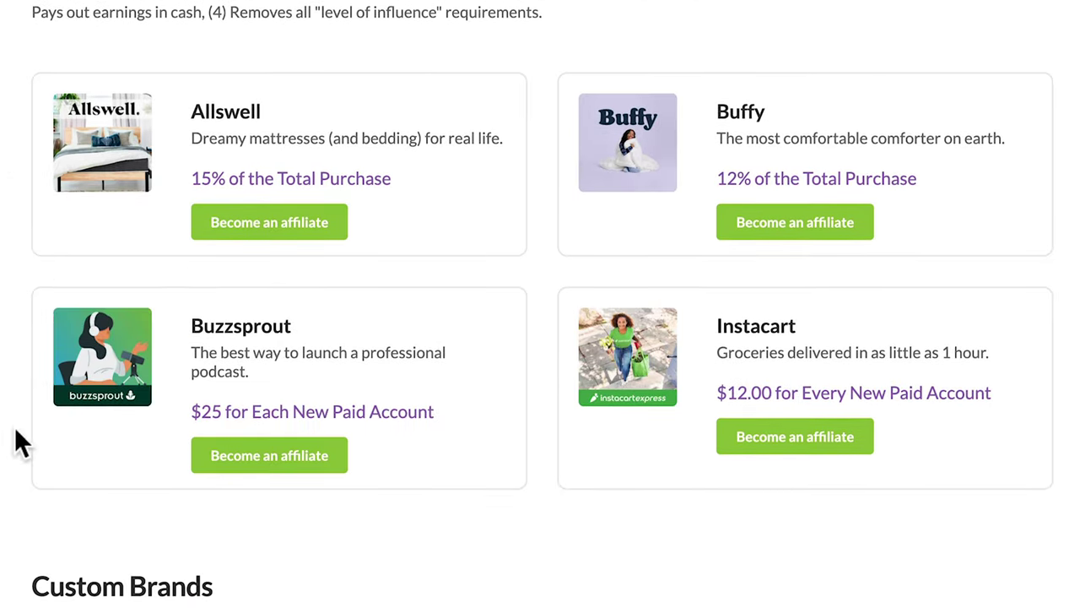
pyautogui.click(260, 460)
pyautogui.scroll(-2, 2, 432)
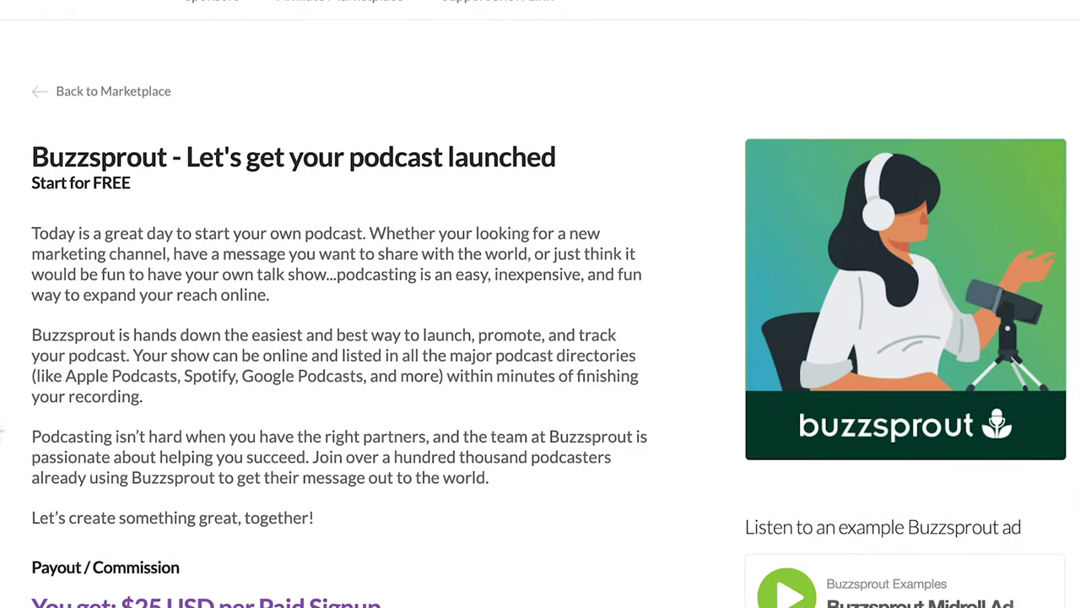
pyautogui.scroll(-5, 1, 432)
pyautogui.scroll(-1, 1, 432)
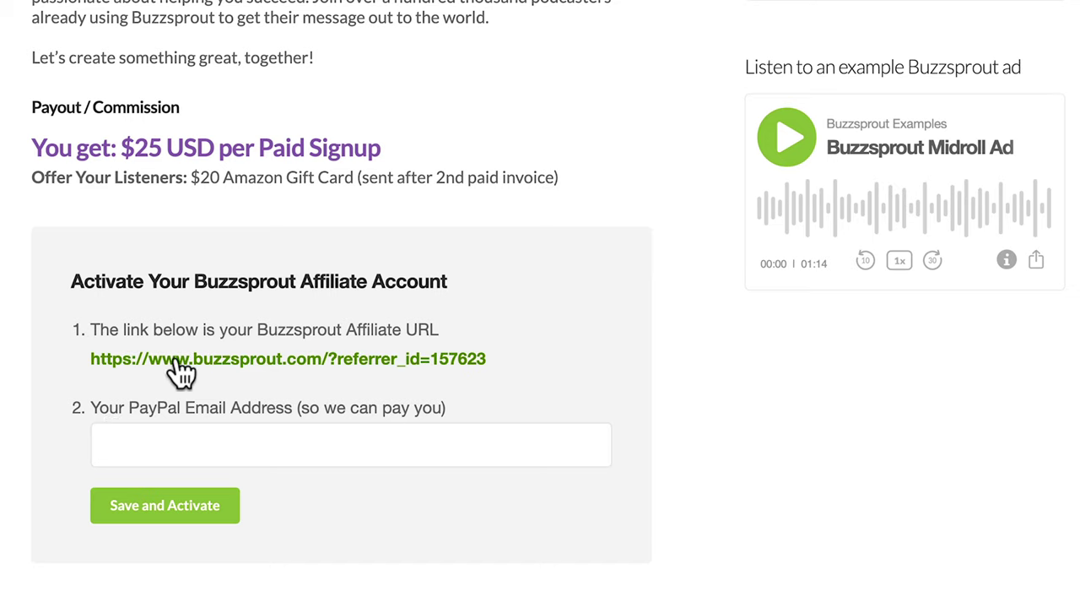
pyautogui.scroll(-1, 358, 373)
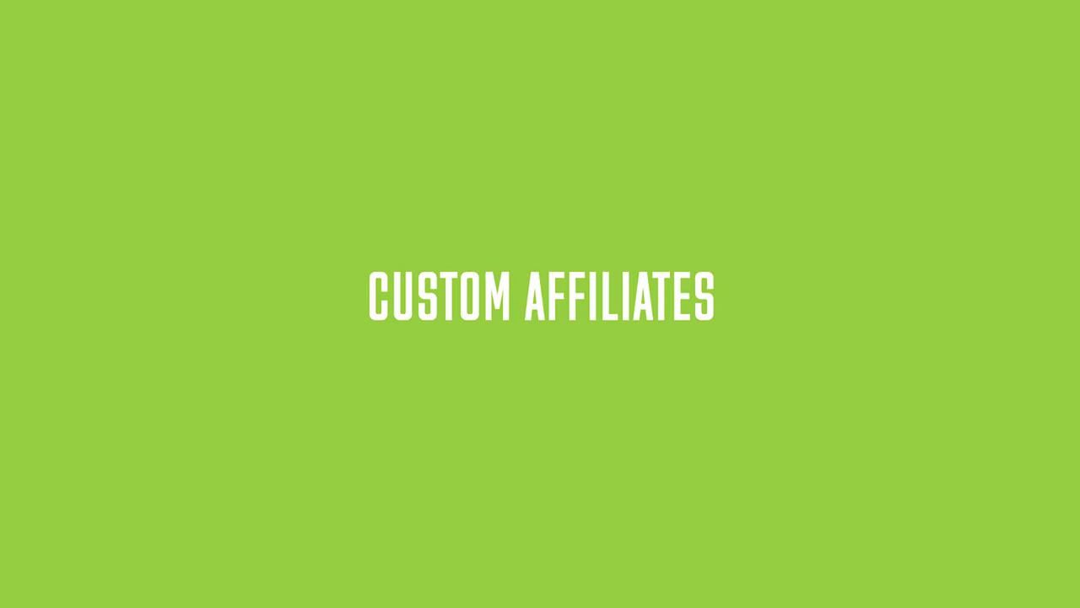
# - Return to the marketplace and bring the Hungryroot and Samson Q2U custom brand entries into view
pyautogui.scroll(6, 7, 329)
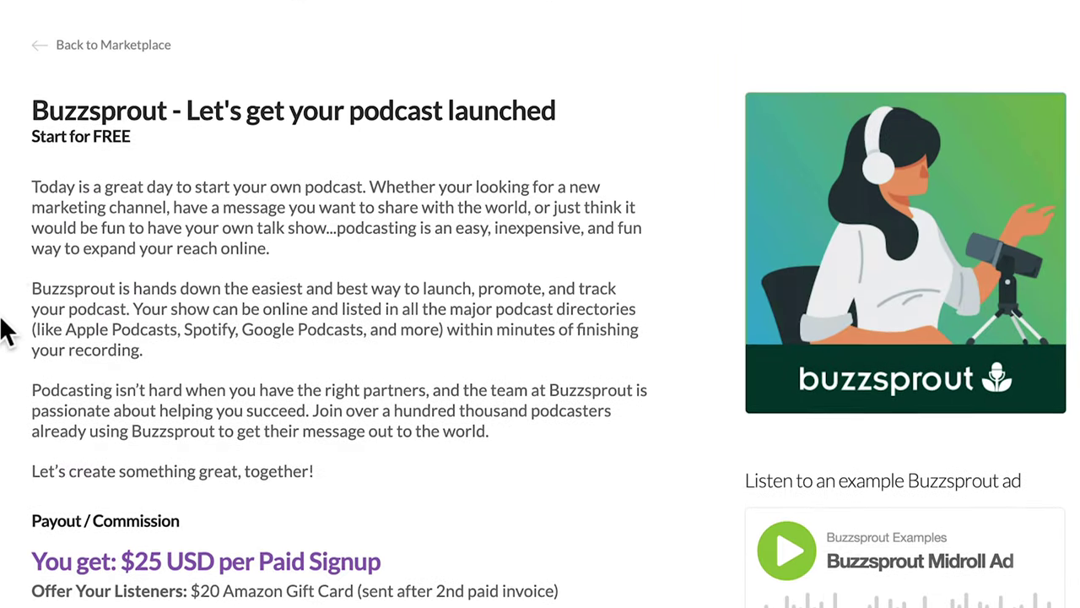
pyautogui.click(110, 87)
pyautogui.scroll(-2, 3, 287)
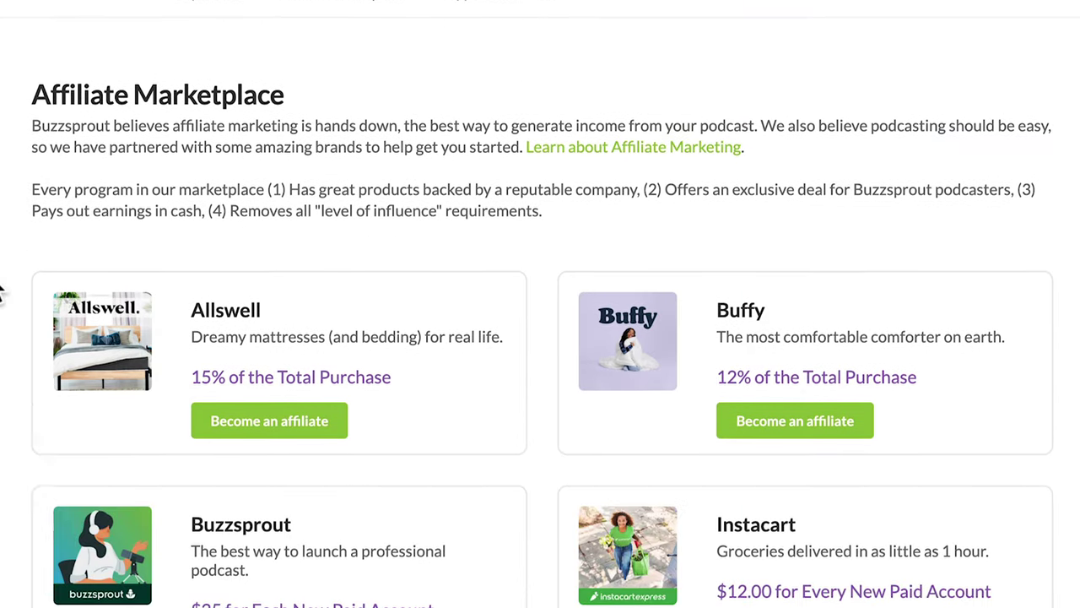
pyautogui.scroll(-1, 2, 295)
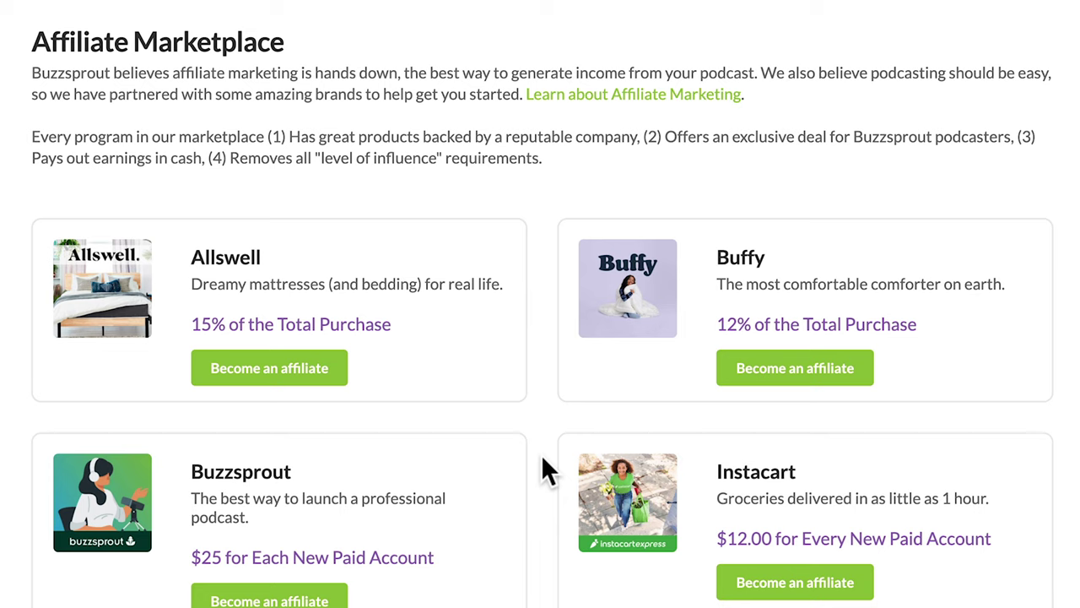
pyautogui.scroll(-4, 543, 458)
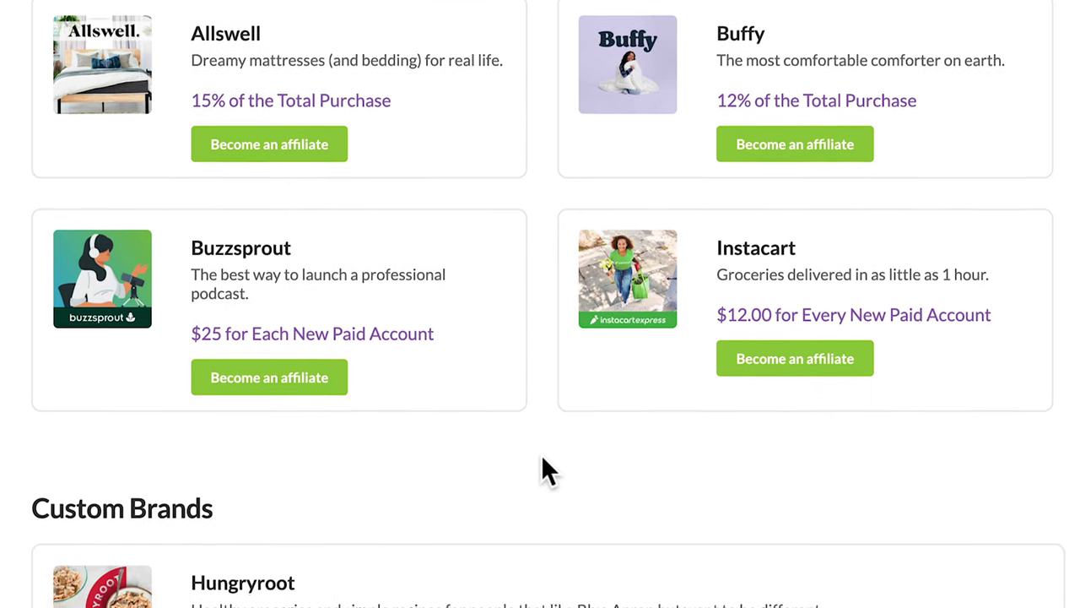
pyautogui.scroll(-4, 543, 458)
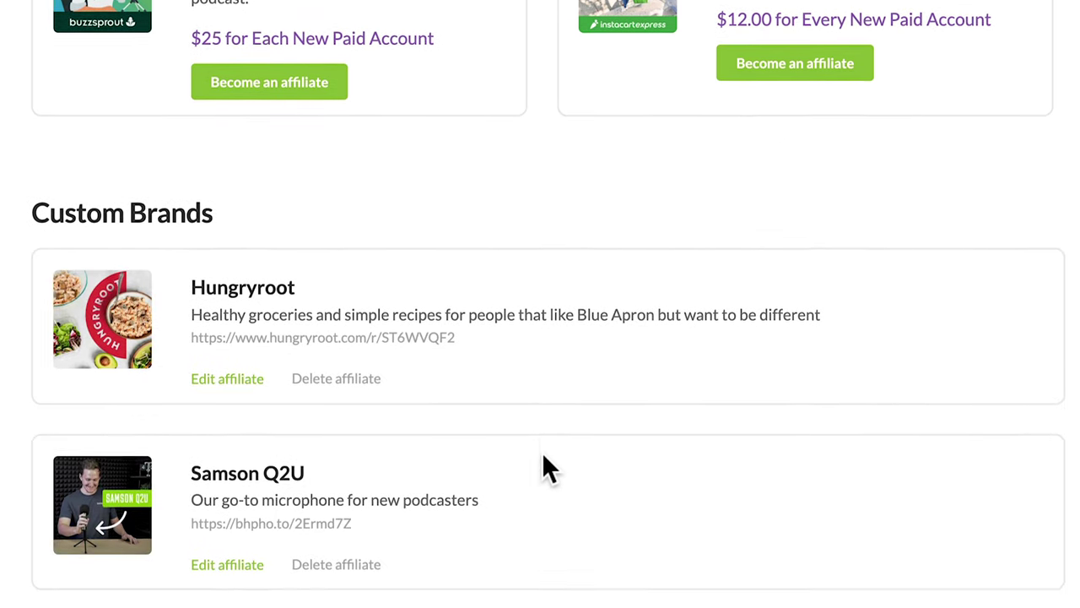
pyautogui.scroll(-1, 543, 458)
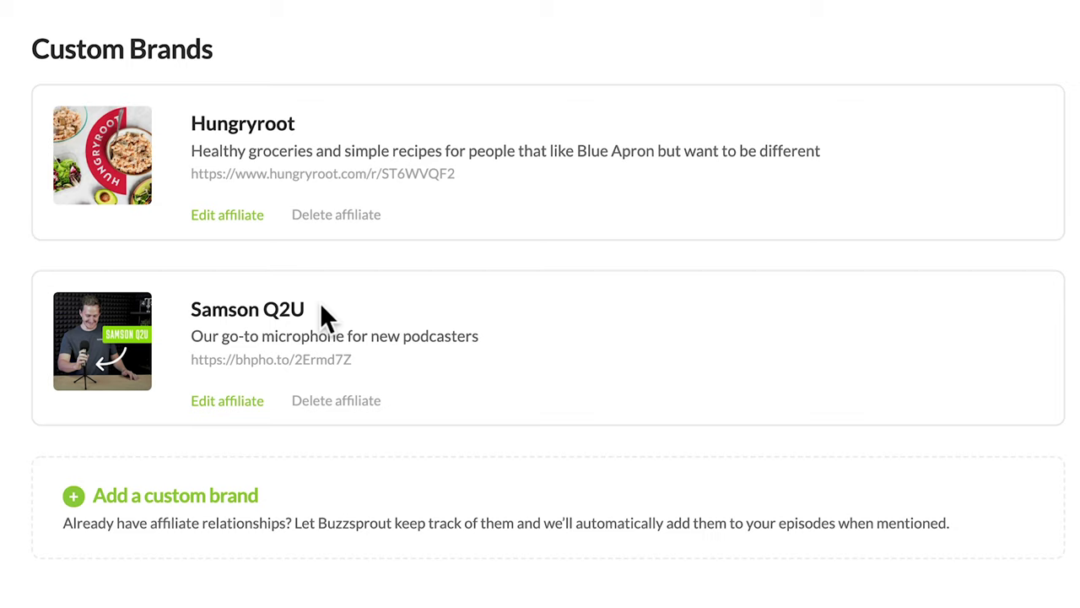
# - Review the Hungryroot affiliate's edit fields and save them with 'Save and Update'
pyautogui.click(230, 216)
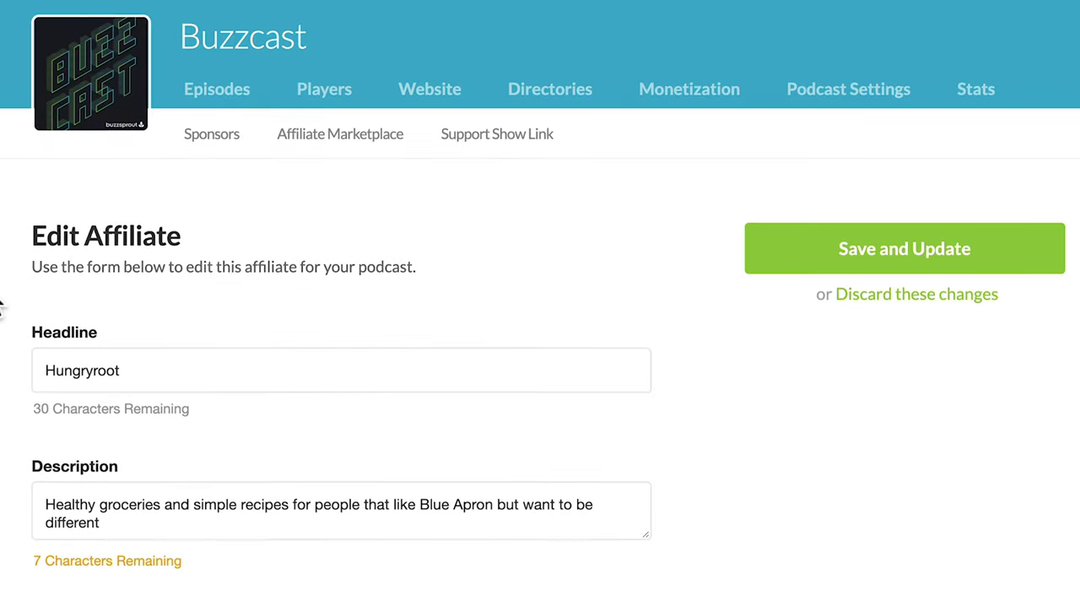
pyautogui.scroll(-5, 1, 309)
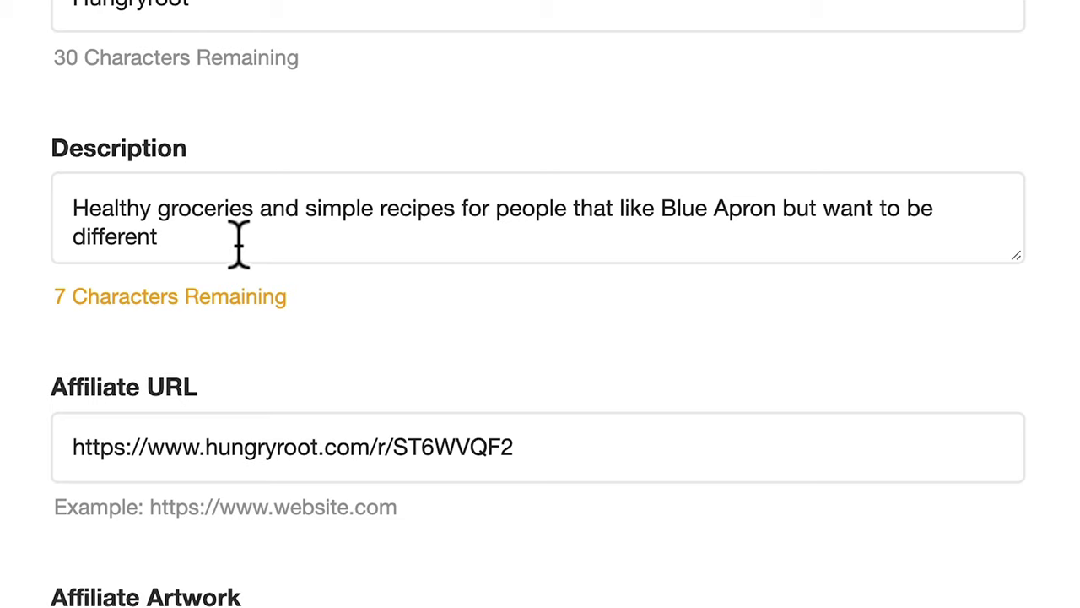
pyautogui.scroll(-1, 236, 243)
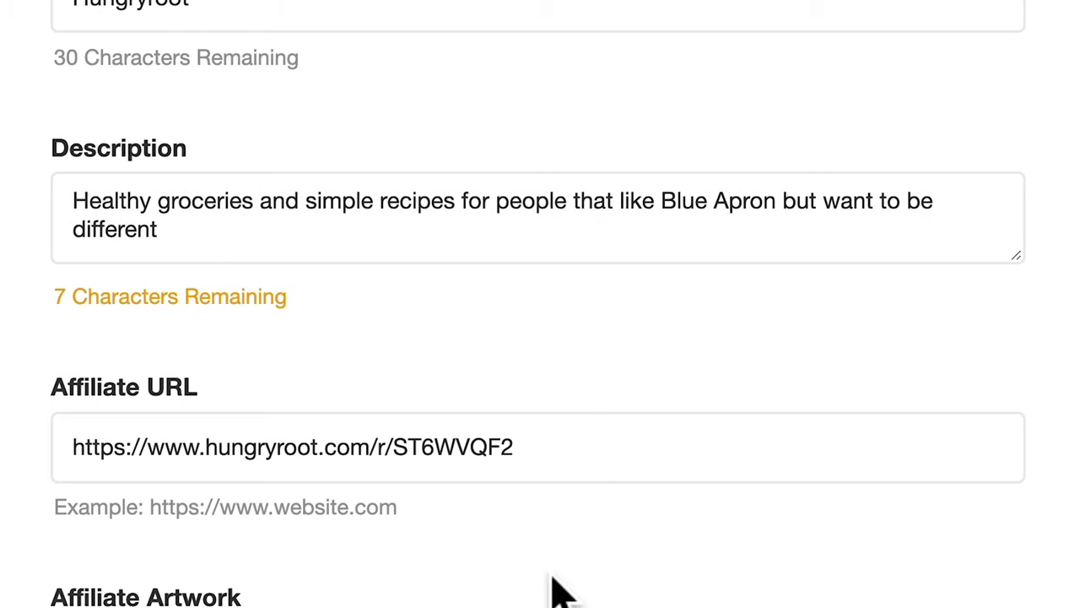
pyautogui.scroll(-5, 557, 422)
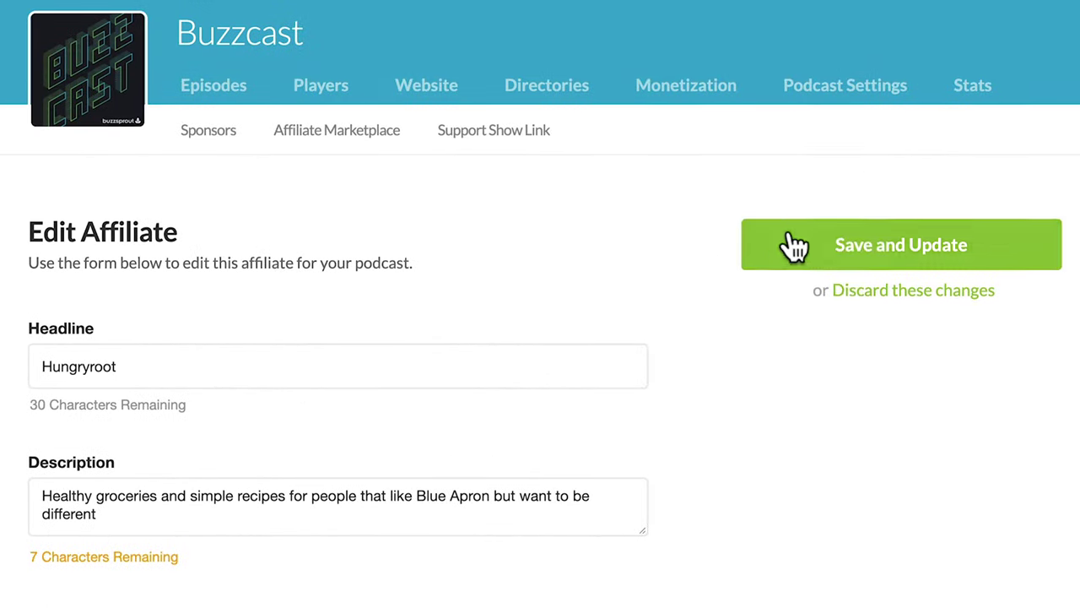
pyautogui.click(795, 245)
pyautogui.scroll(-9, 540, 304)
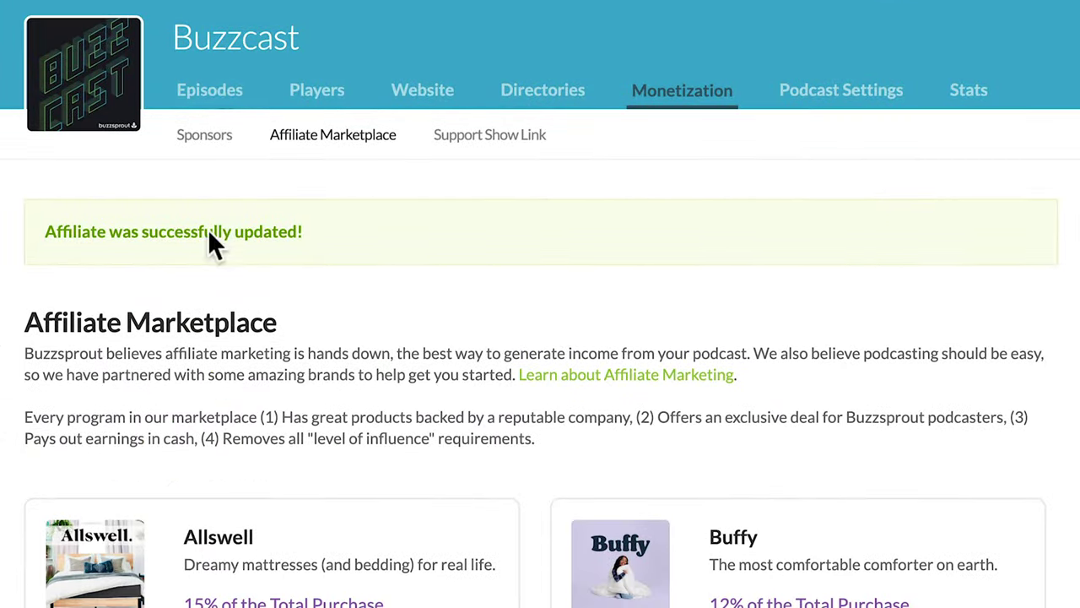
# - Open the '3x Ways to Monetize Your Podcast with Buzzsprout' episode from the Episodes list
pyautogui.click(203, 99)
pyautogui.scroll(-3, 28, 286)
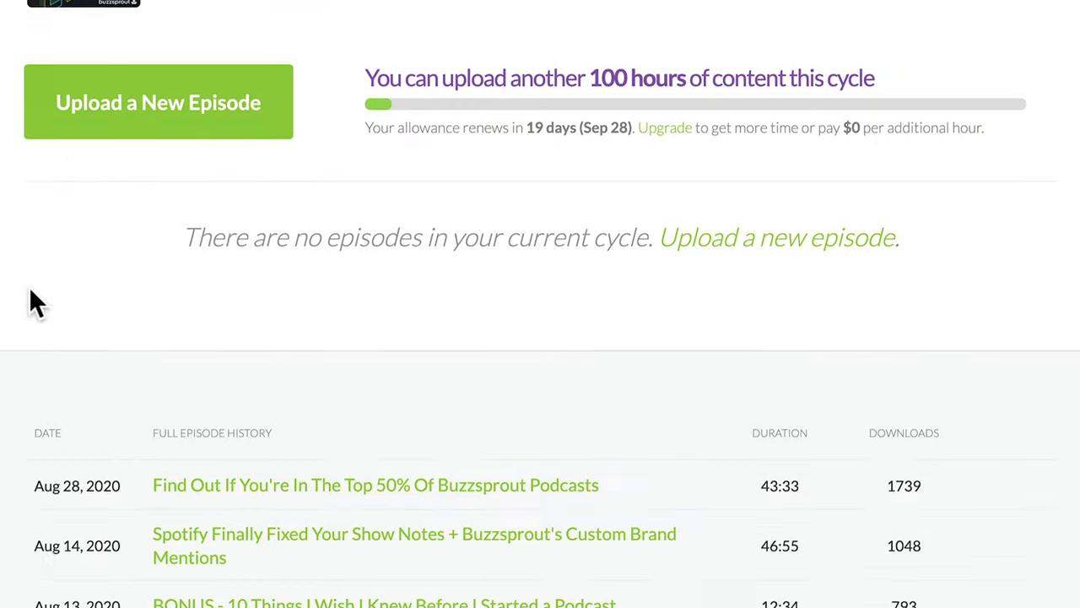
pyautogui.click(245, 523)
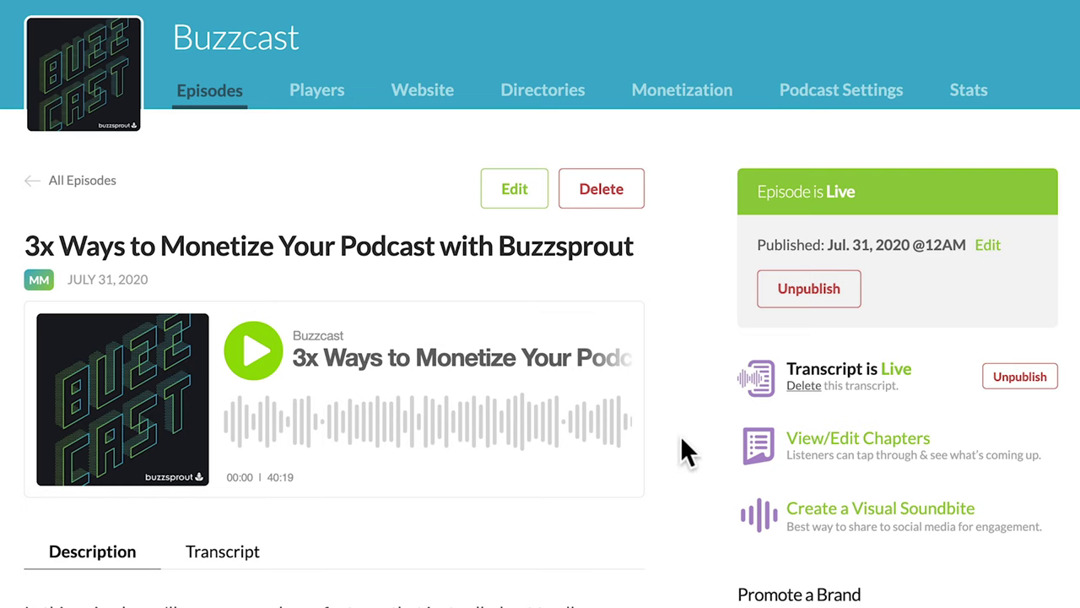
# - Start a brand mention on the episode and list the Hungryroot and Samson Q2U brands
pyautogui.scroll(-2, 675, 438)
pyautogui.scroll(-1, 680, 435)
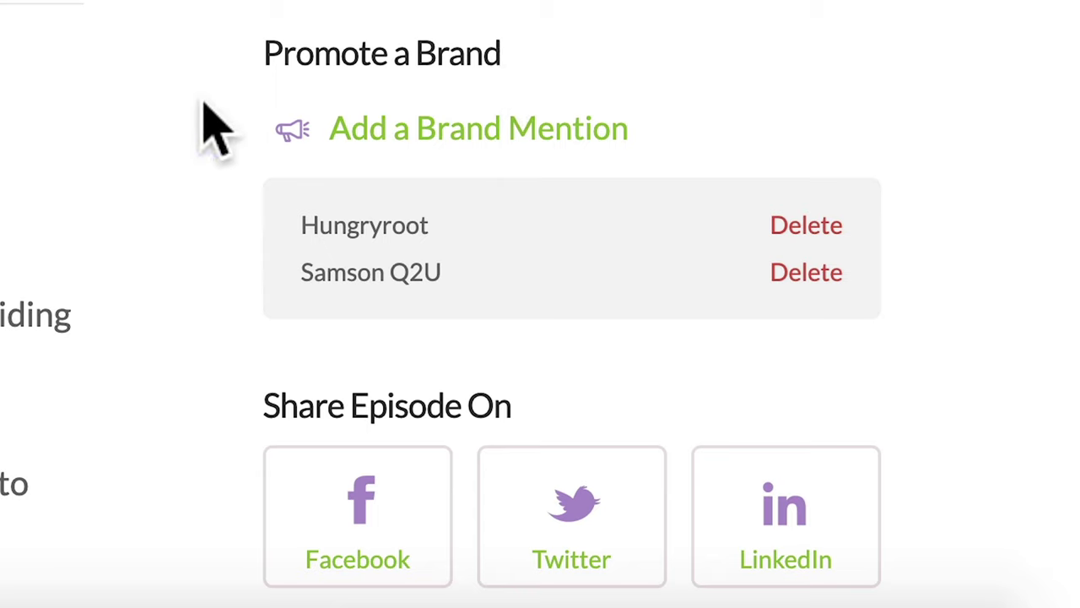
pyautogui.click(464, 137)
pyautogui.click(766, 230)
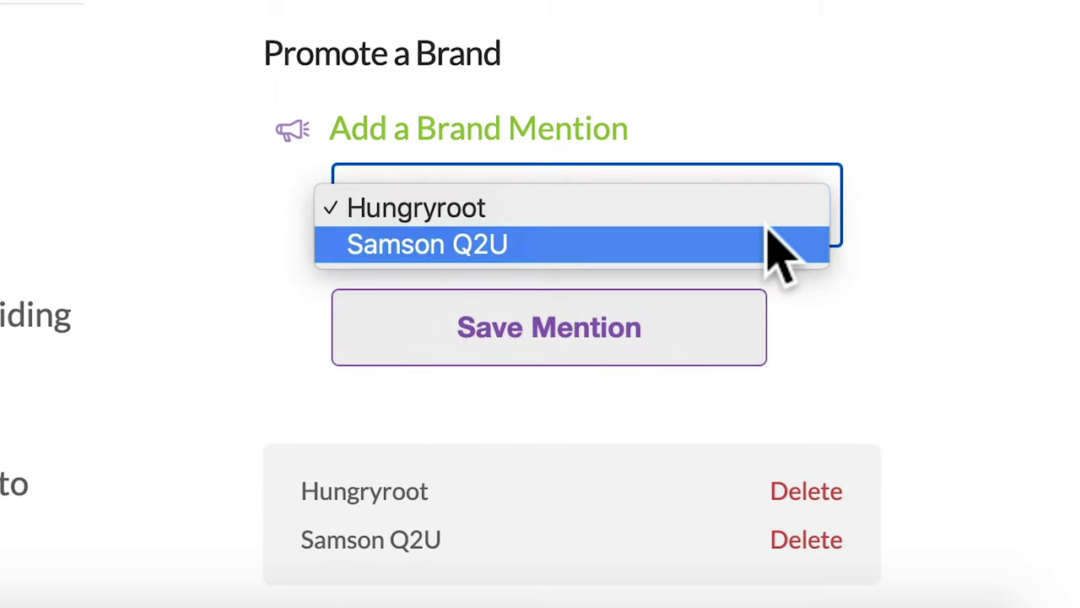